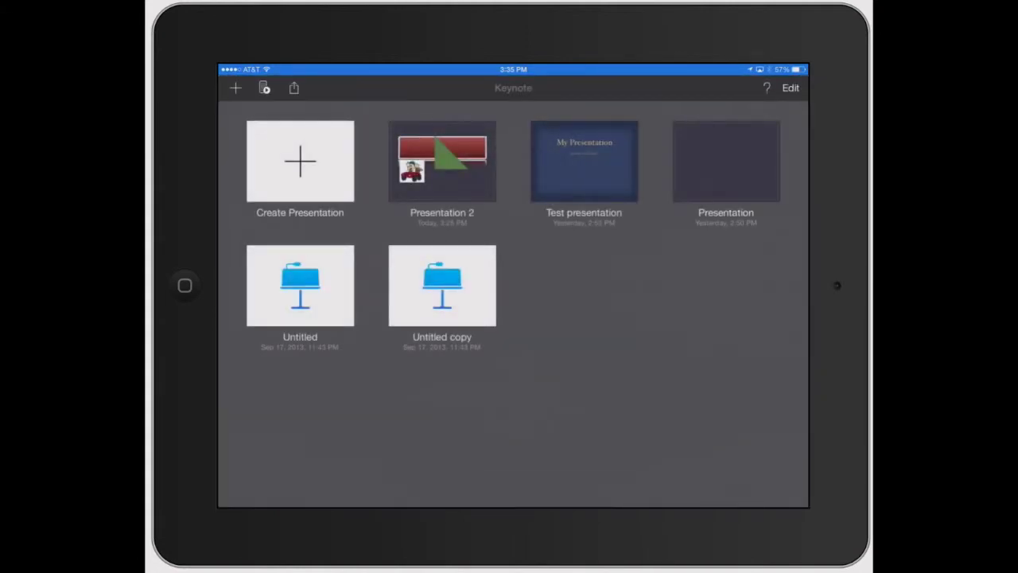
Briefly open Presentation 2, return to the gallery, and bring up the Share options
{"action": "left_click", "coordinate": [442, 160]}
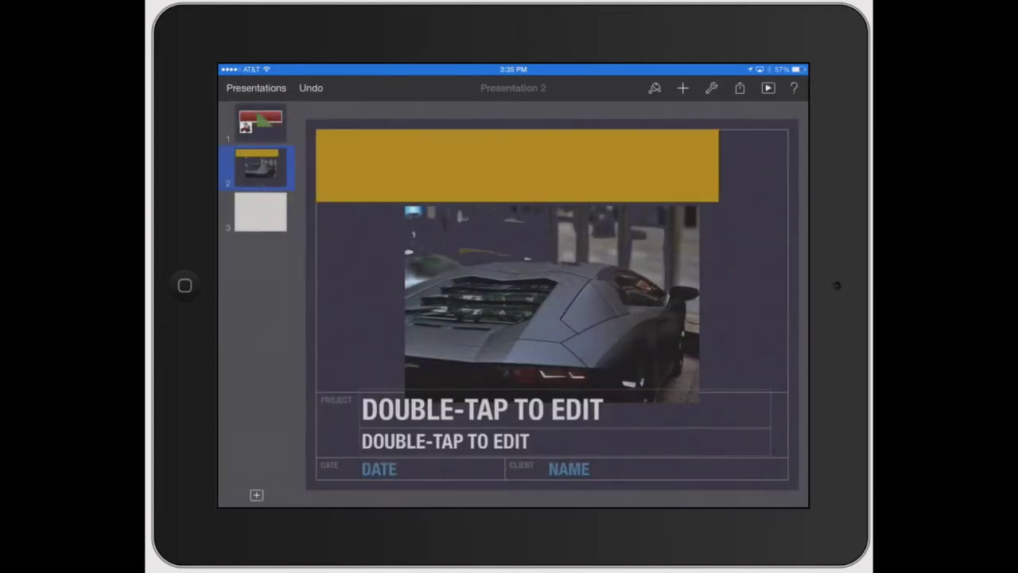
{"action": "left_click", "coordinate": [256, 87]}
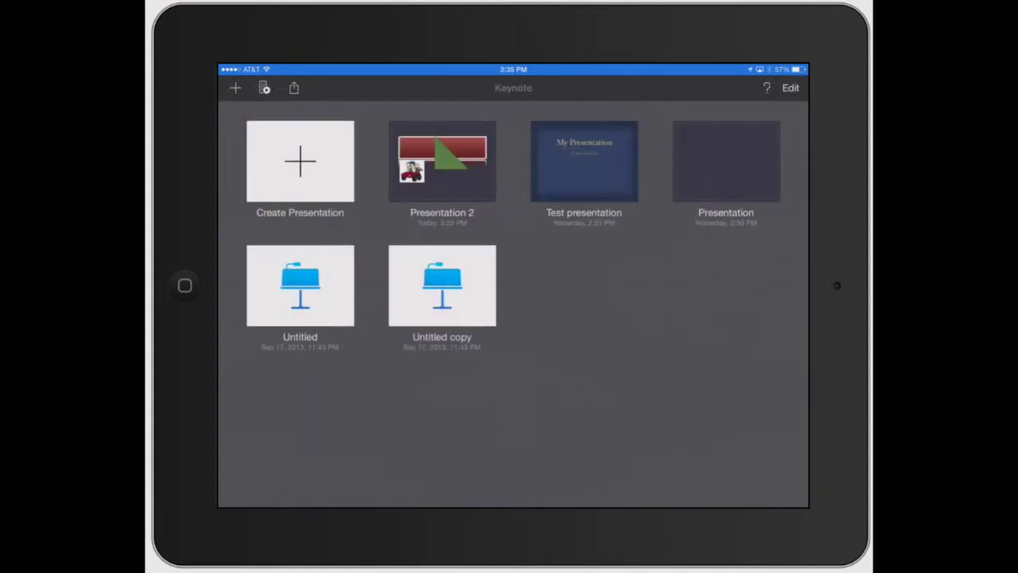
{"action": "left_click", "coordinate": [293, 87]}
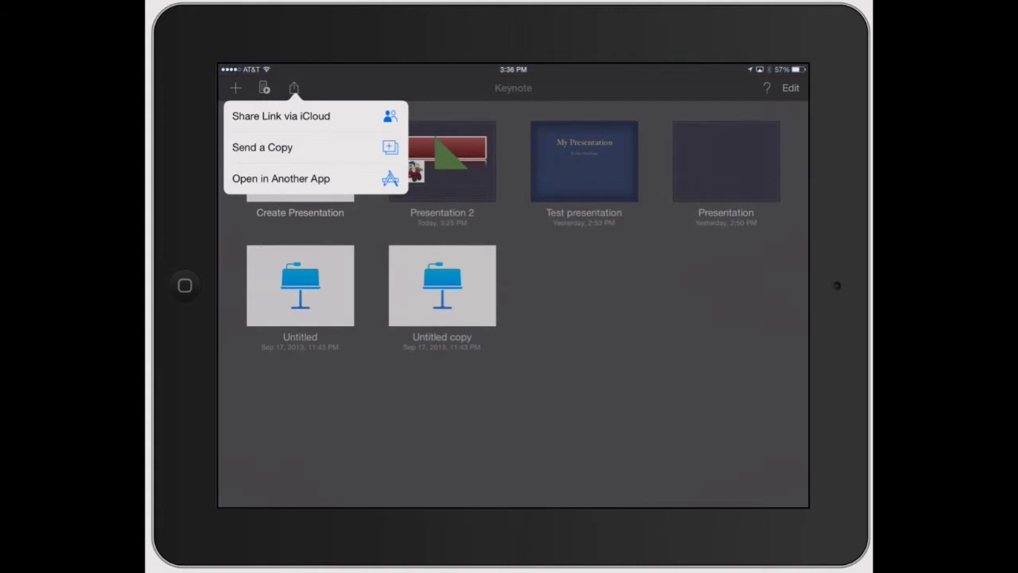
Reopen Presentation 2 and choose Share Link via iCloud to reach the share sheet
{"action": "left_click", "coordinate": [509, 358]}
{"action": "left_click", "coordinate": [442, 161]}
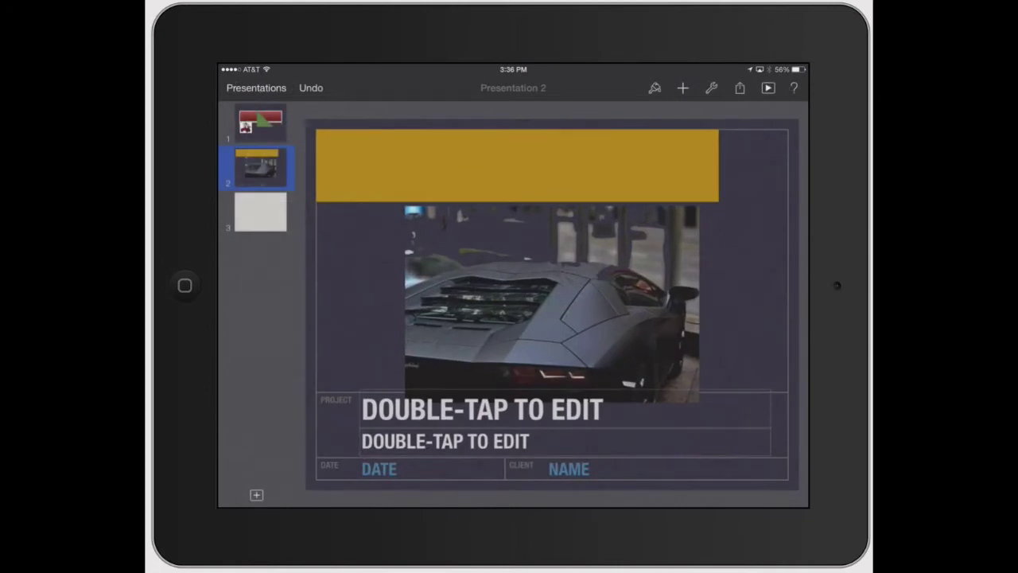
{"action": "left_click", "coordinate": [740, 88]}
{"action": "left_click", "coordinate": [740, 88]}
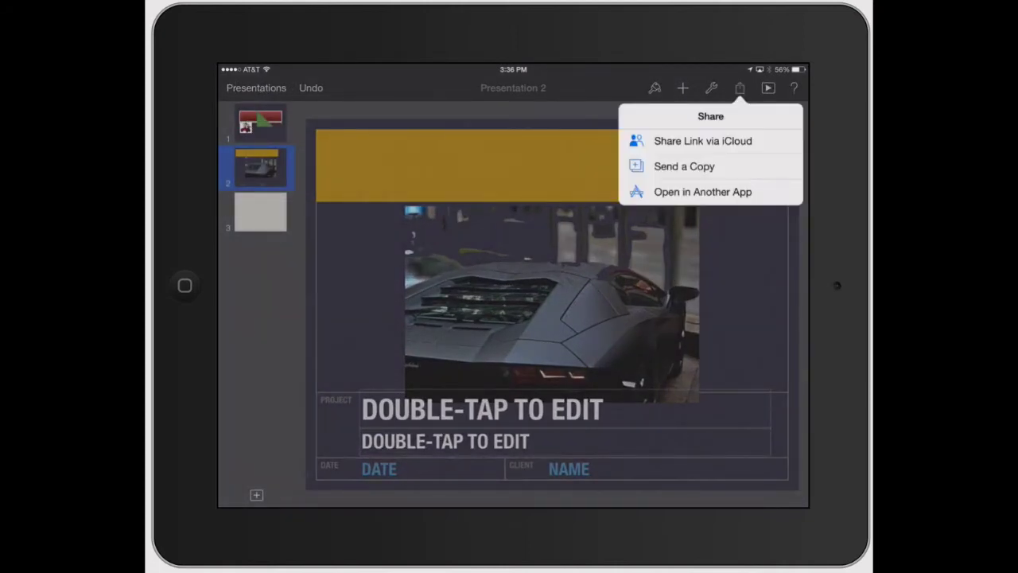
{"action": "left_click", "coordinate": [703, 140]}
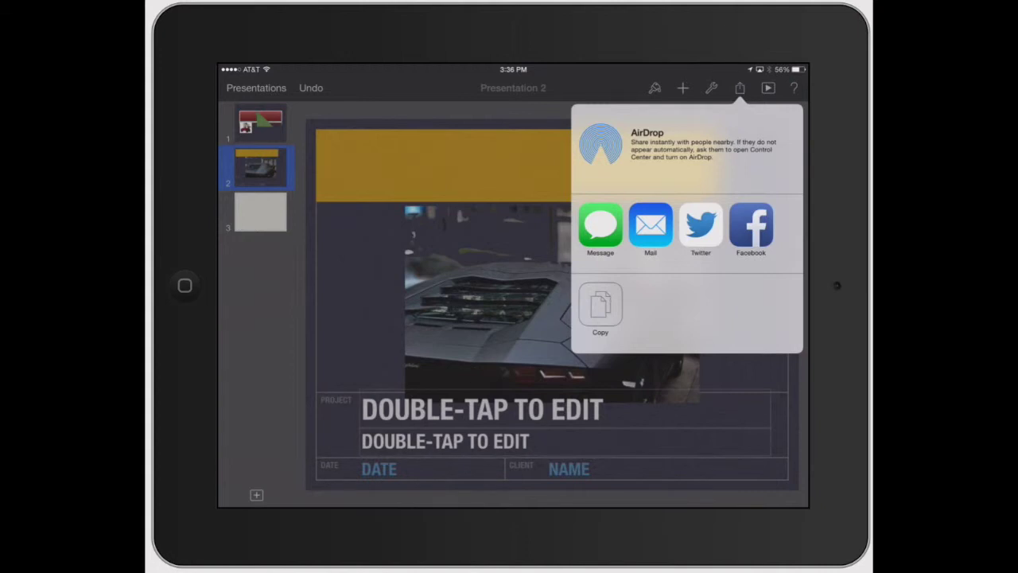
Text the Presentation 2 iCloud link to a contact picked from the suggestions
{"action": "left_click", "coordinate": [600, 225]}
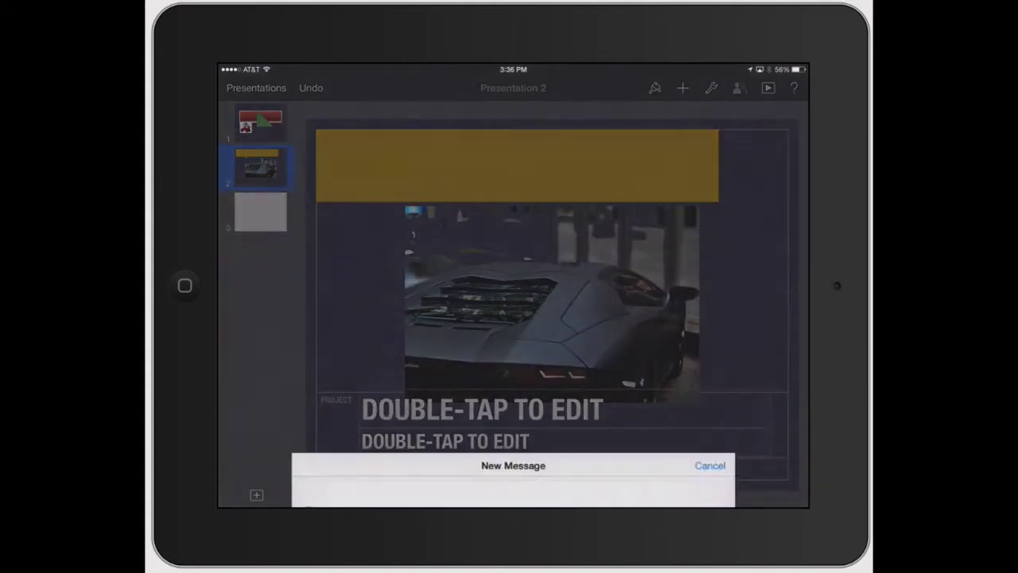
{"action": "type", "text": "s"}
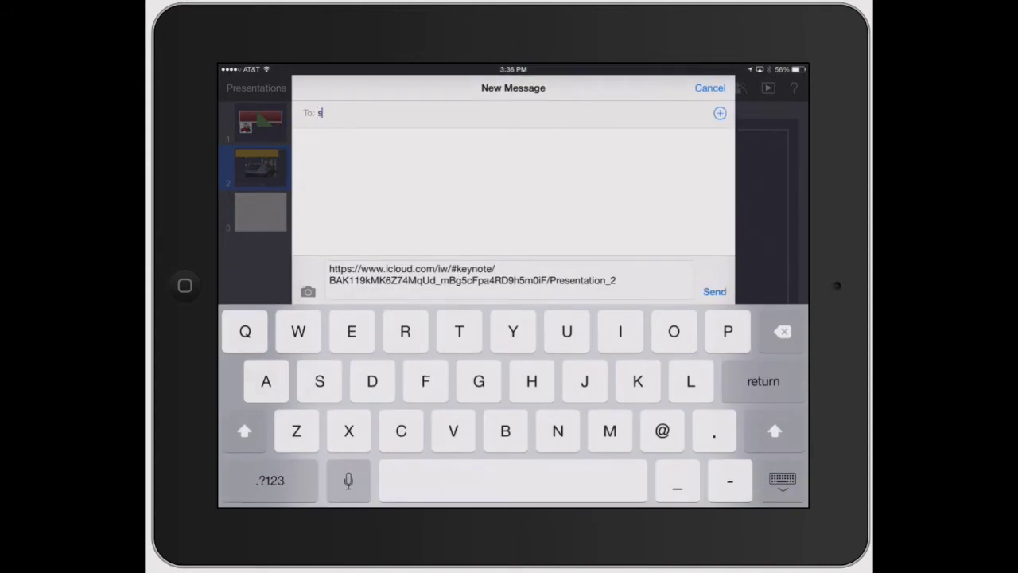
{"action": "type", "text": "ean"}
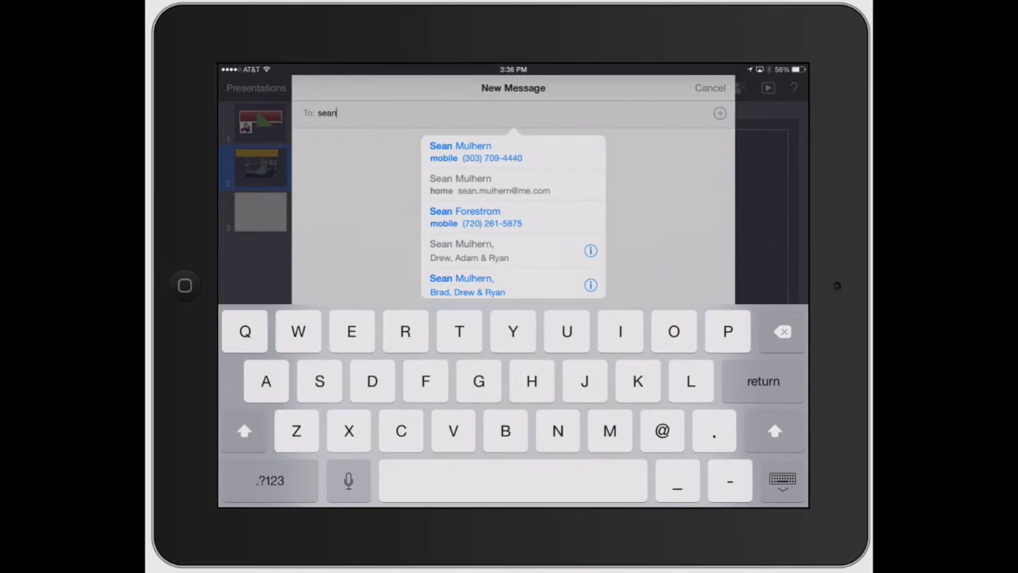
{"action": "left_click", "coordinate": [476, 151]}
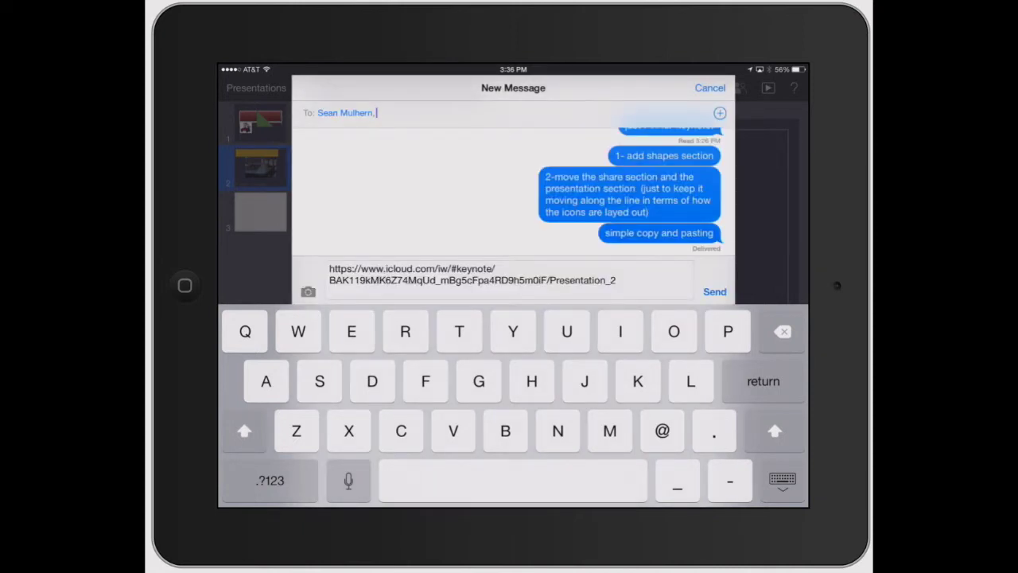
{"action": "left_click", "coordinate": [714, 292]}
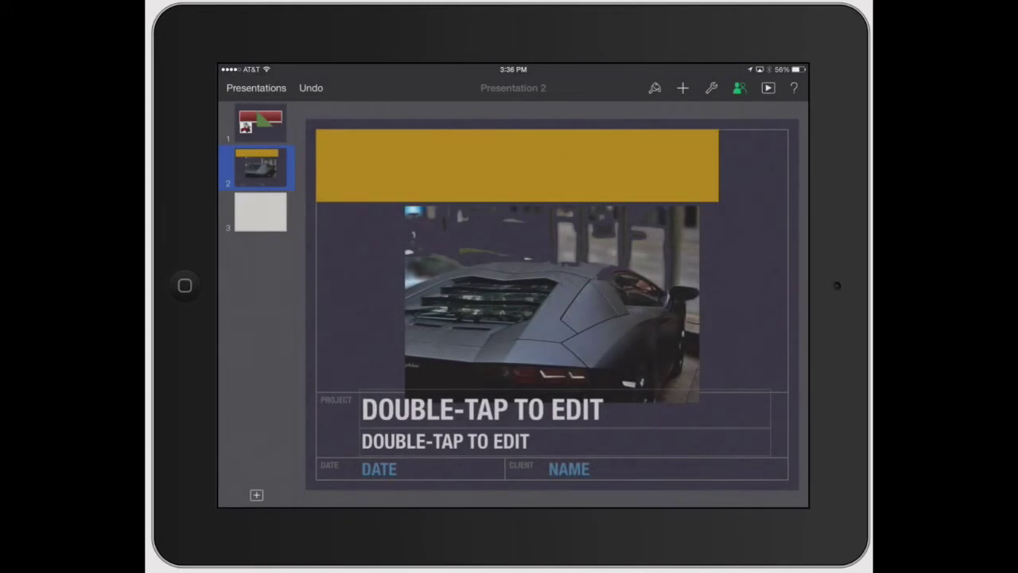
{"action": "left_click", "coordinate": [740, 87]}
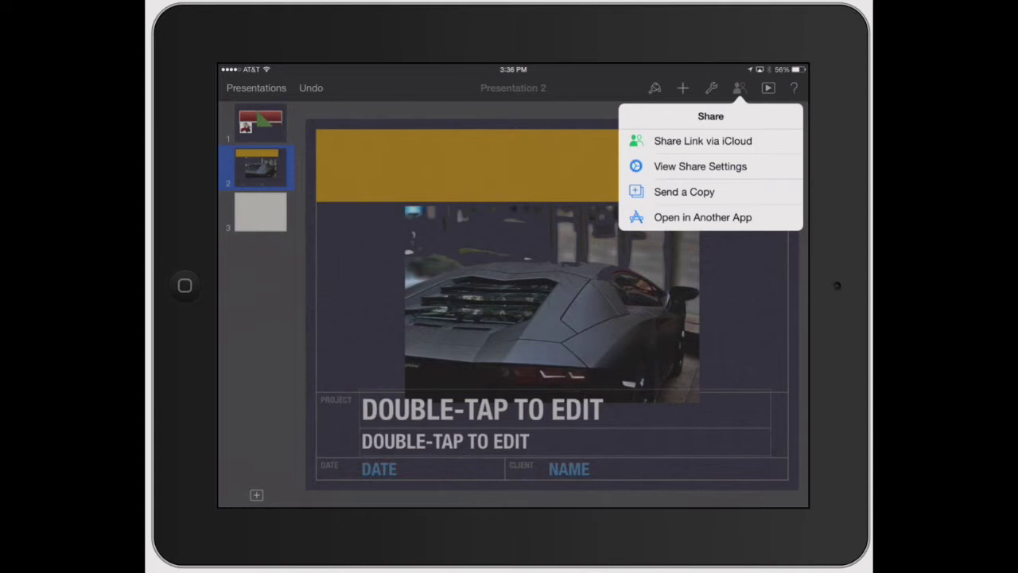
{"action": "left_click", "coordinate": [700, 167]}
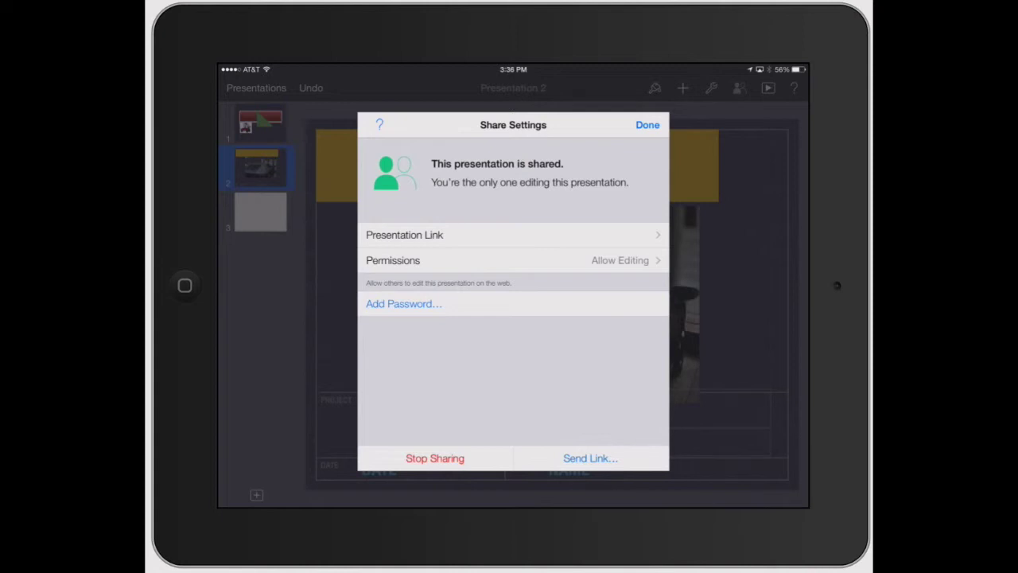
{"action": "left_click", "coordinate": [478, 234]}
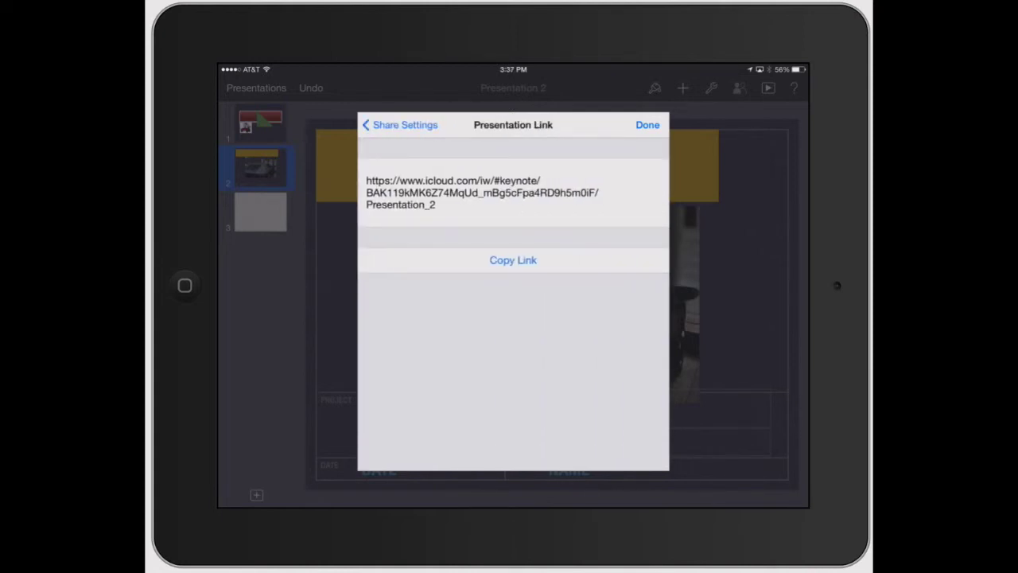
{"action": "left_click", "coordinate": [401, 125]}
{"action": "left_click", "coordinate": [477, 260]}
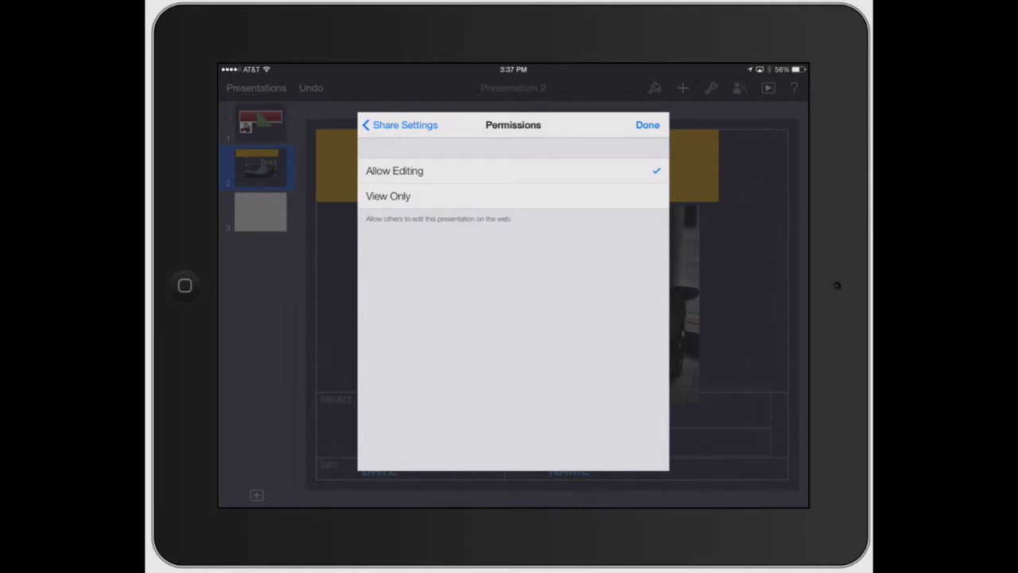
{"action": "left_click", "coordinate": [401, 125]}
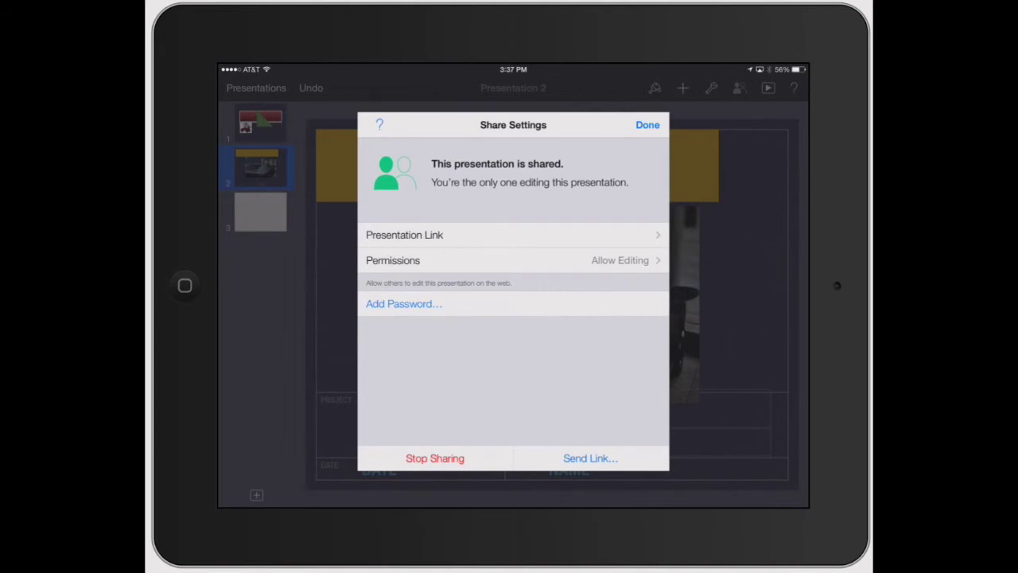
{"action": "left_click", "coordinate": [648, 125]}
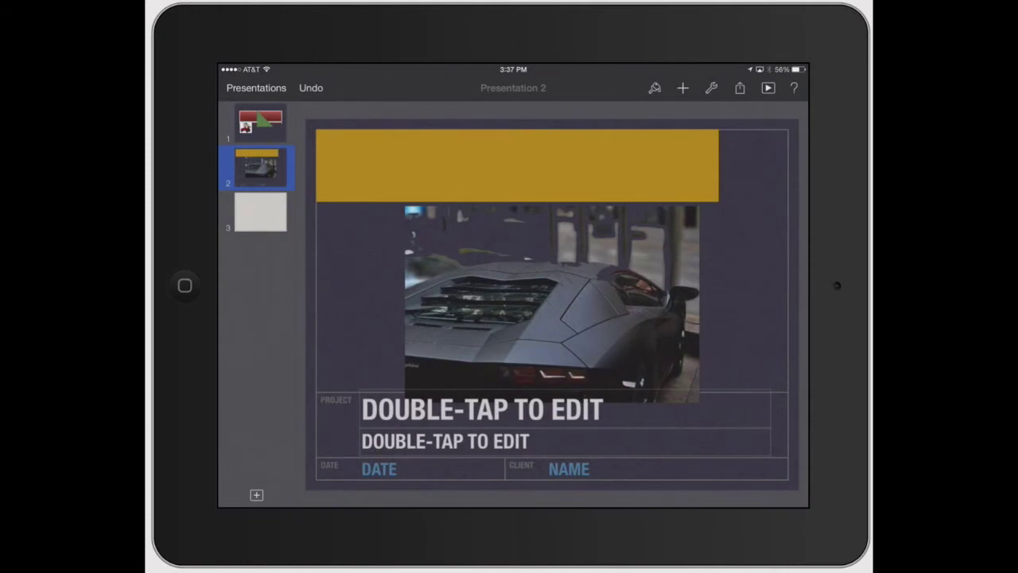
{"action": "left_click", "coordinate": [740, 87]}
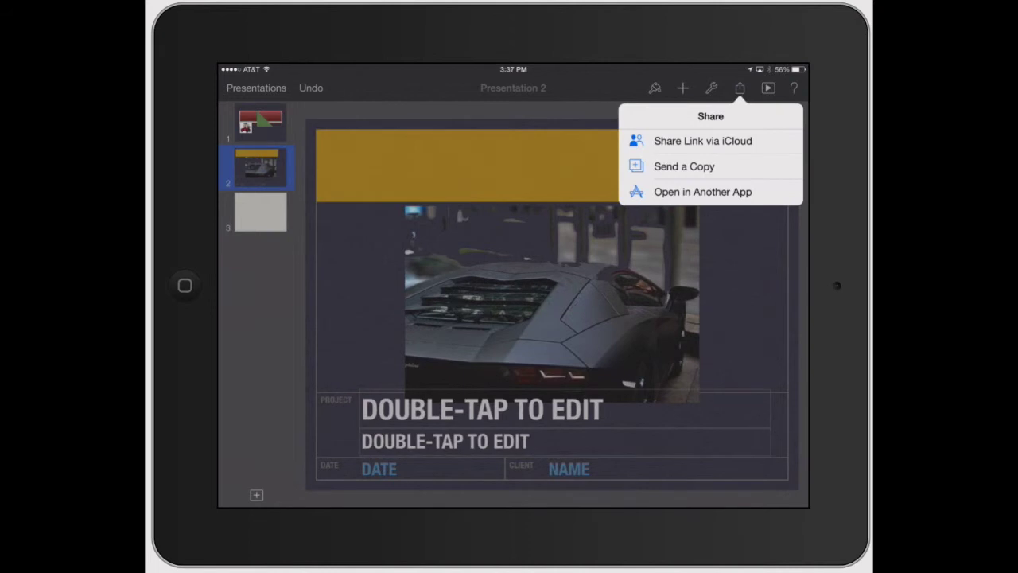
Email a Keynote-format copy of Presentation 2 to the contact's e-mail address
{"action": "left_click", "coordinate": [684, 166]}
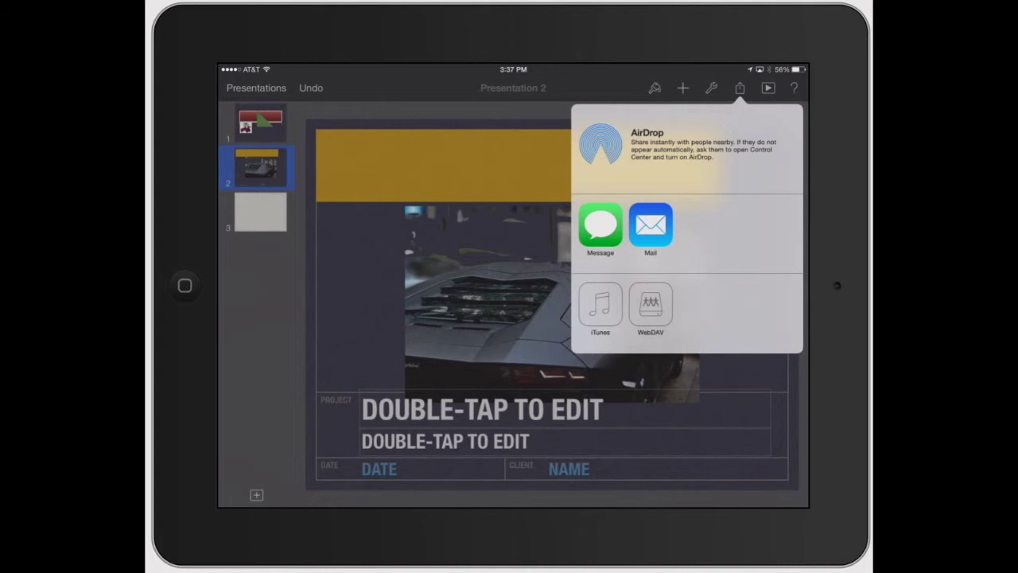
{"action": "left_click", "coordinate": [651, 225]}
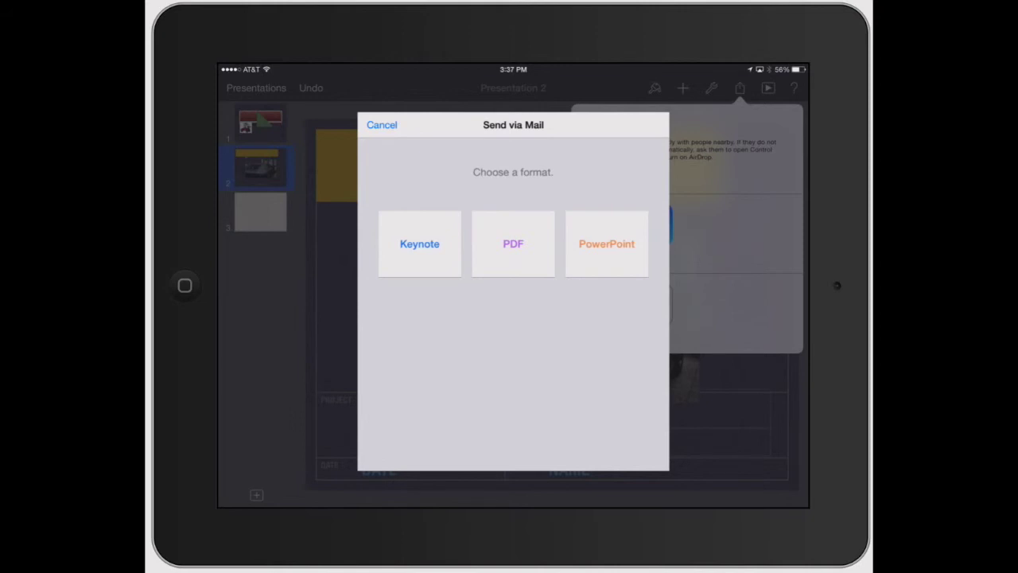
{"action": "left_click", "coordinate": [420, 244]}
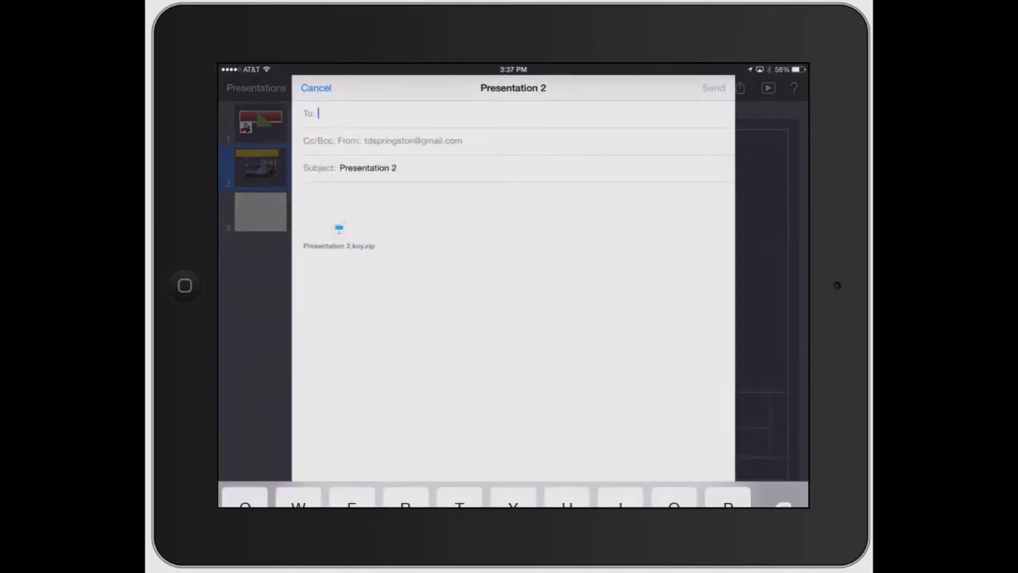
{"action": "type", "text": "sea"}
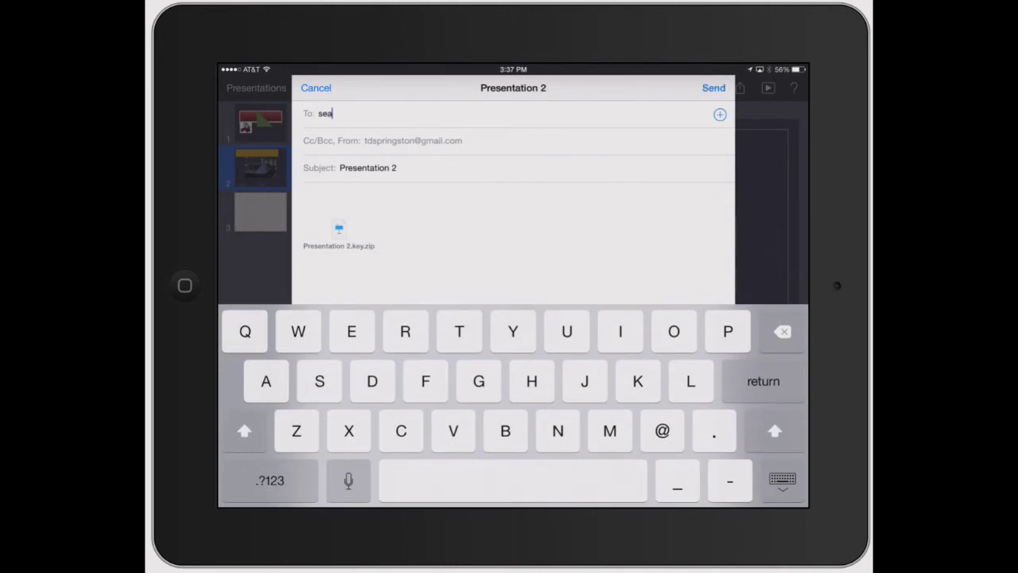
{"action": "type", "text": "n@"}
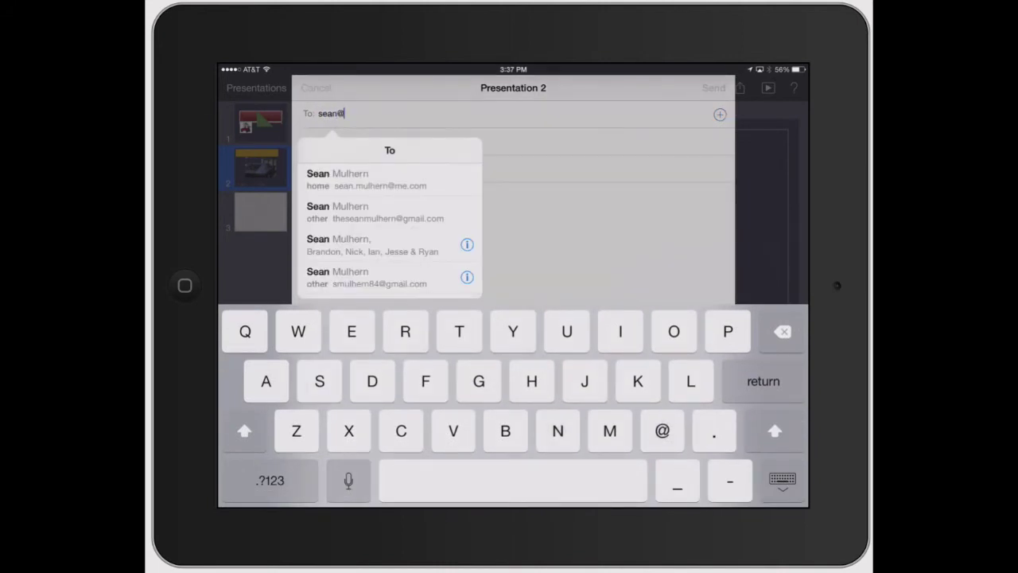
{"action": "type", "text": "m"}
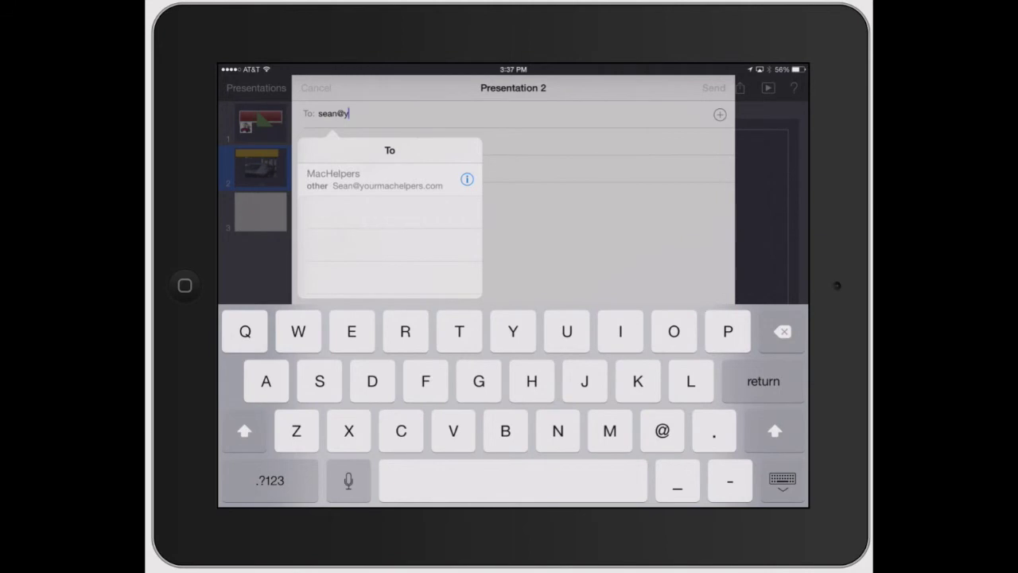
{"action": "key", "text": "Return"}
{"action": "left_click", "coordinate": [713, 88]}
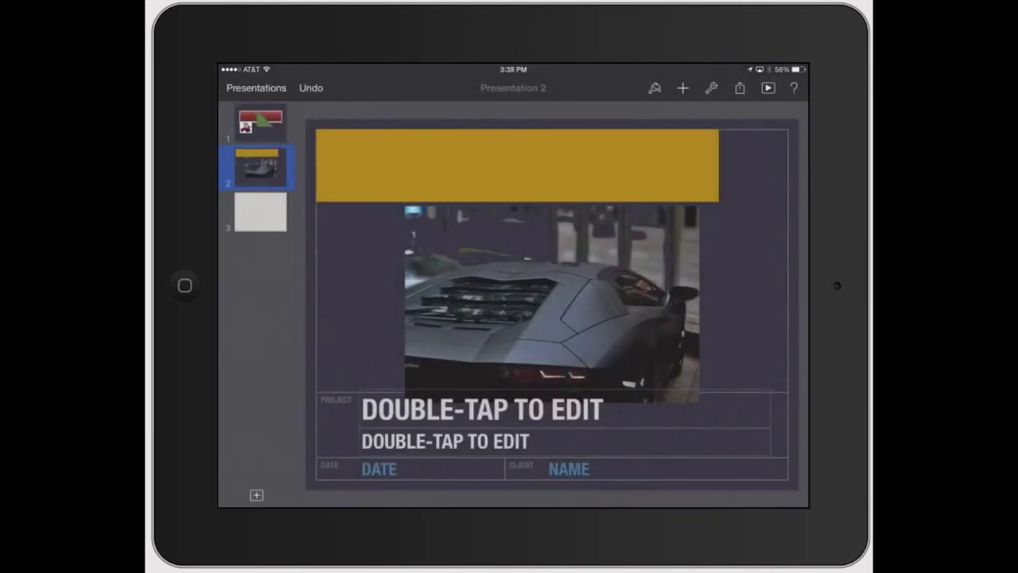
Export Presentation 2 as a PDF and open it in iBooks
{"action": "left_click", "coordinate": [740, 88]}
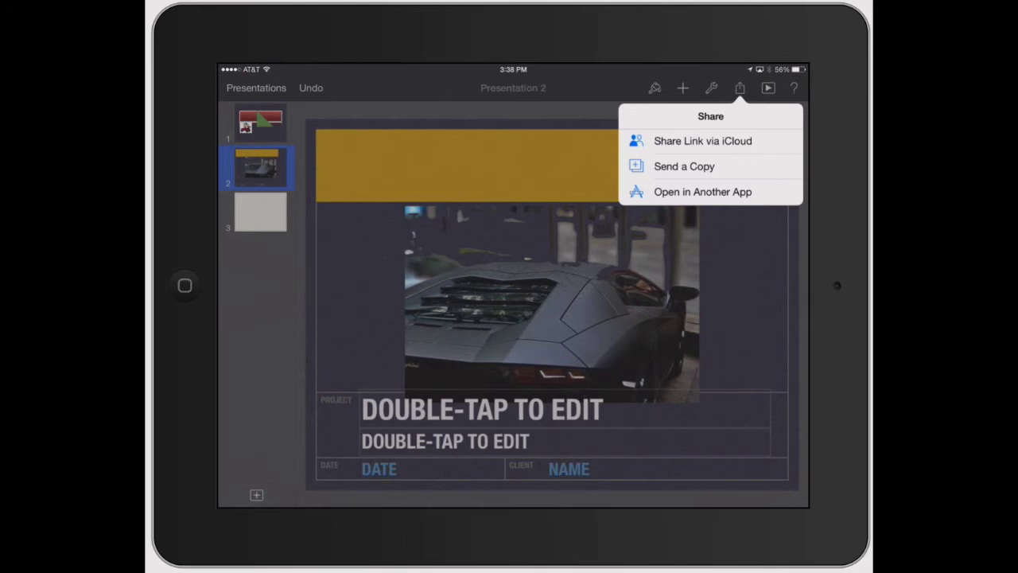
{"action": "left_click", "coordinate": [703, 191]}
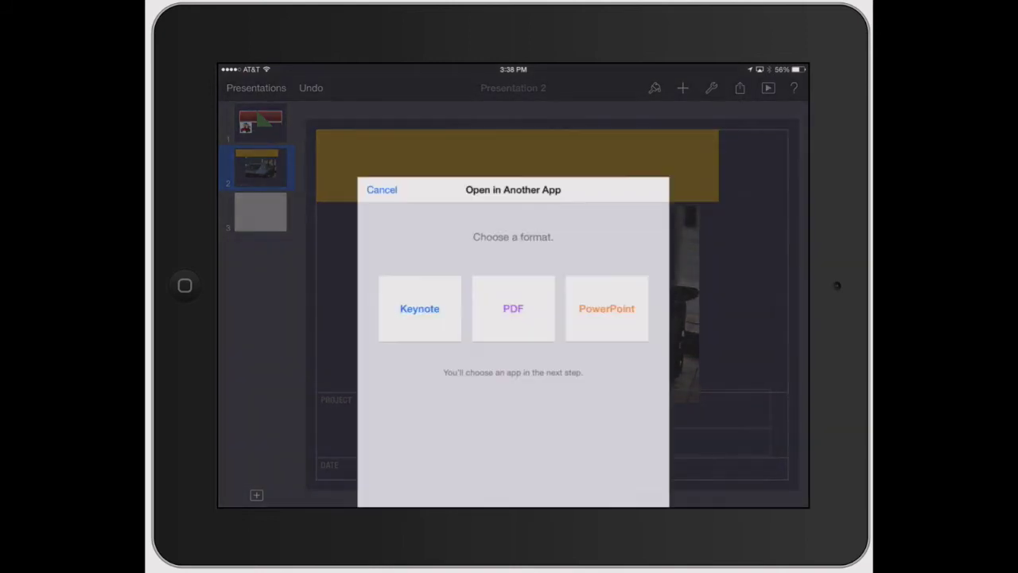
{"action": "left_click", "coordinate": [513, 244]}
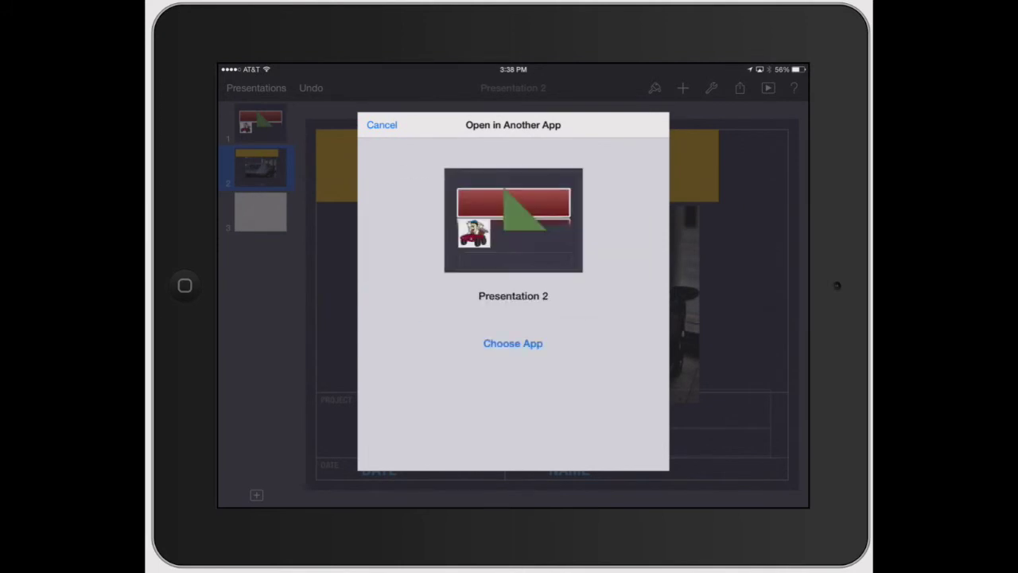
{"action": "left_click", "coordinate": [513, 343]}
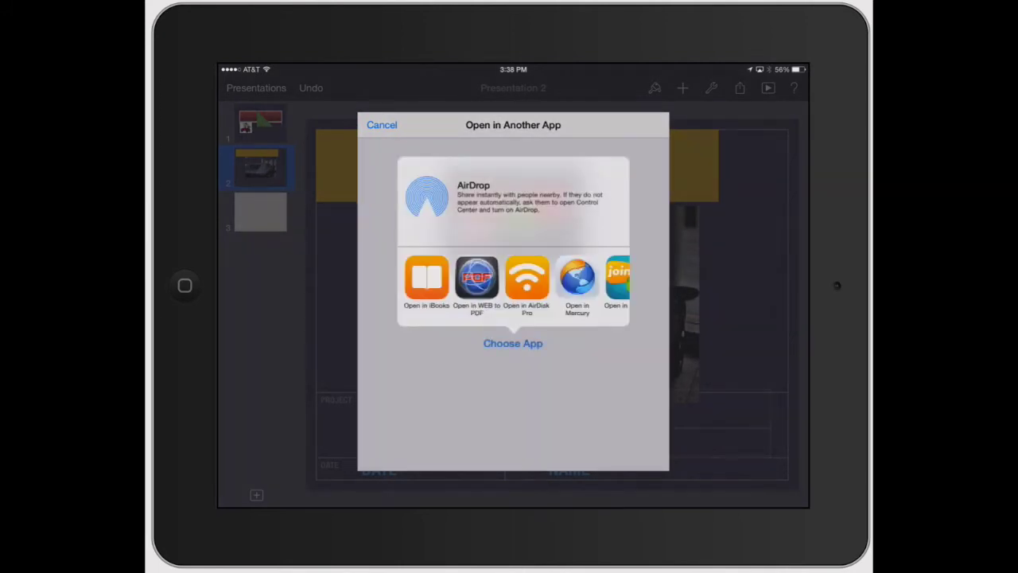
{"action": "scroll", "coordinate": [513, 282], "scroll_direction": "right", "scroll_amount": 5}
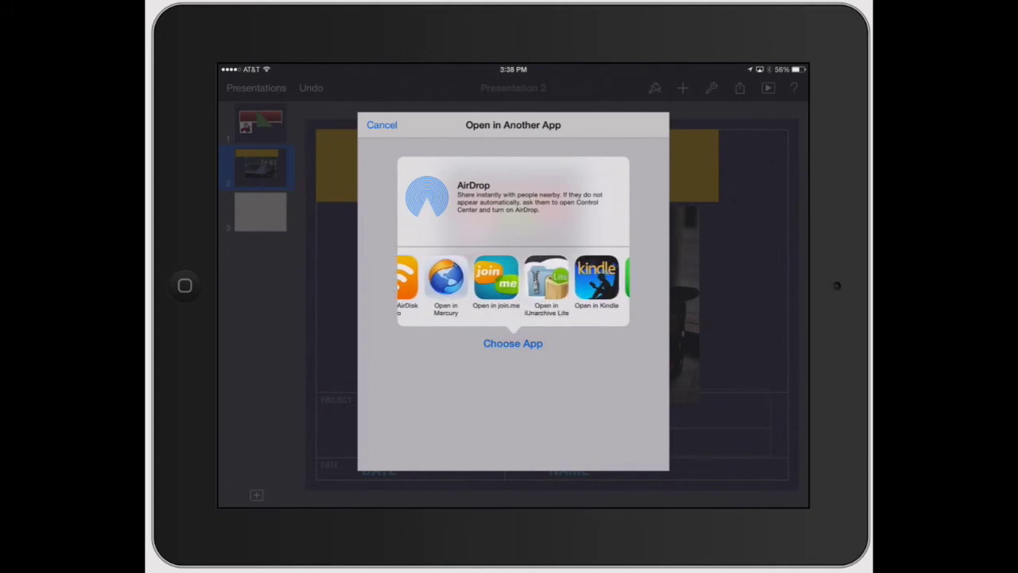
{"action": "scroll", "coordinate": [513, 282], "scroll_direction": "right", "scroll_amount": 3}
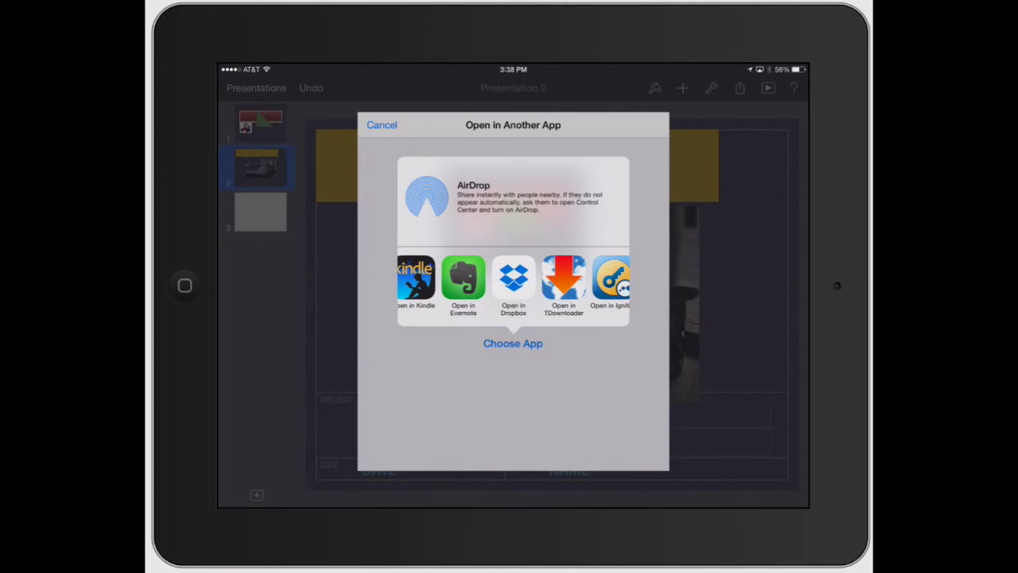
{"action": "scroll", "coordinate": [513, 282], "scroll_direction": "right", "scroll_amount": 2}
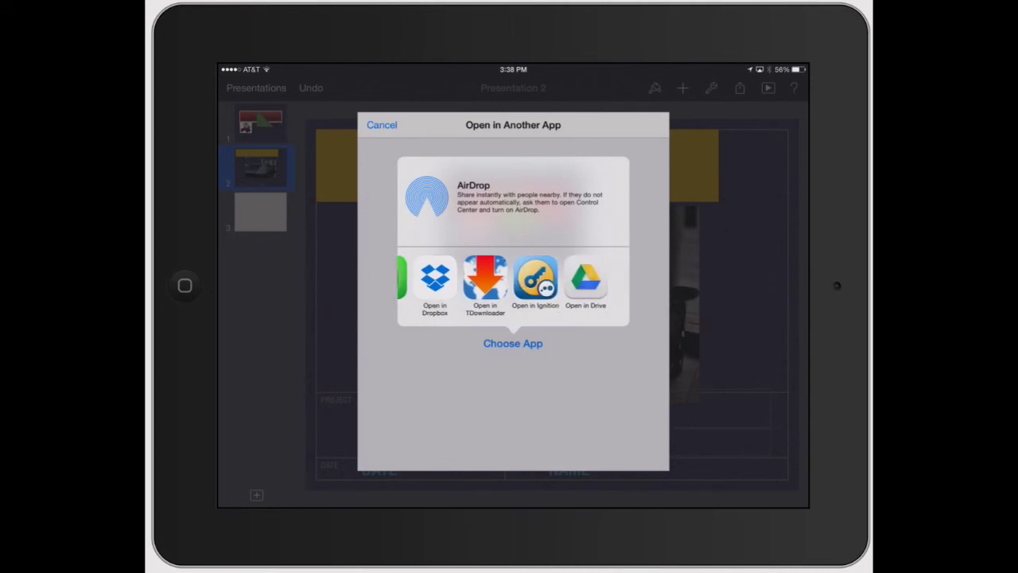
{"action": "scroll", "coordinate": [513, 282], "scroll_direction": "left", "scroll_amount": 2}
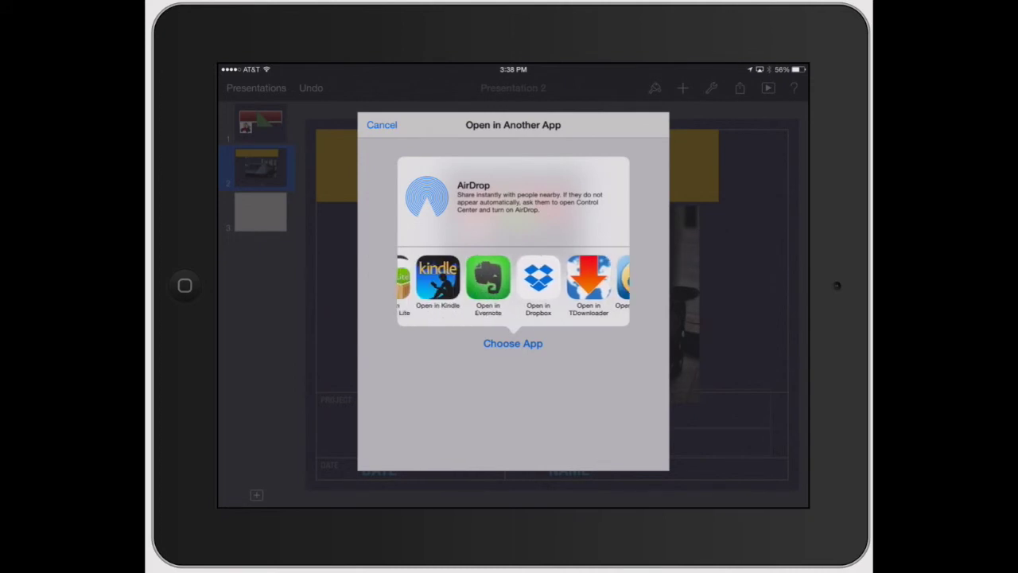
{"action": "scroll", "coordinate": [514, 283], "scroll_direction": "left", "scroll_amount": 3}
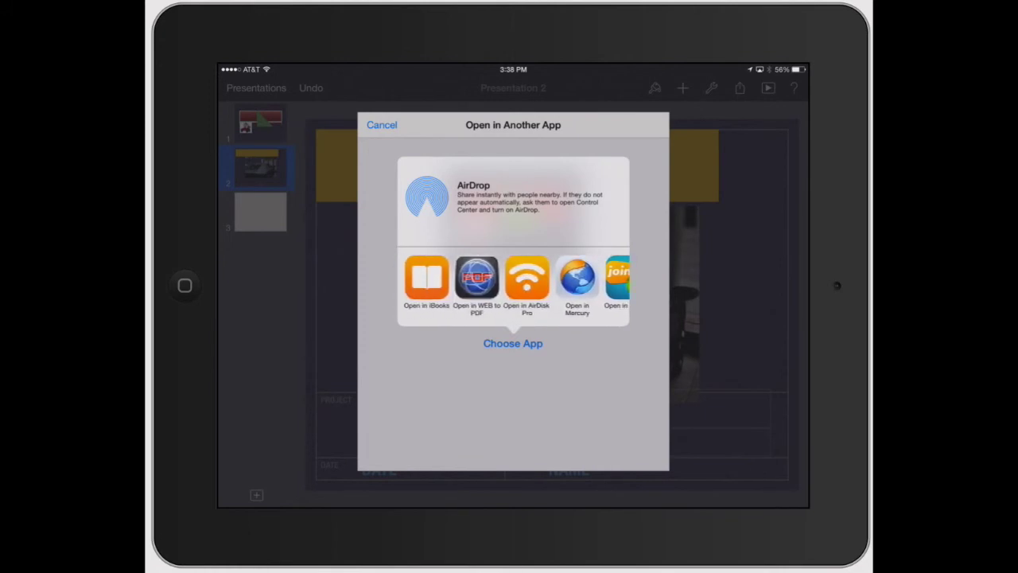
{"action": "left_click", "coordinate": [426, 277]}
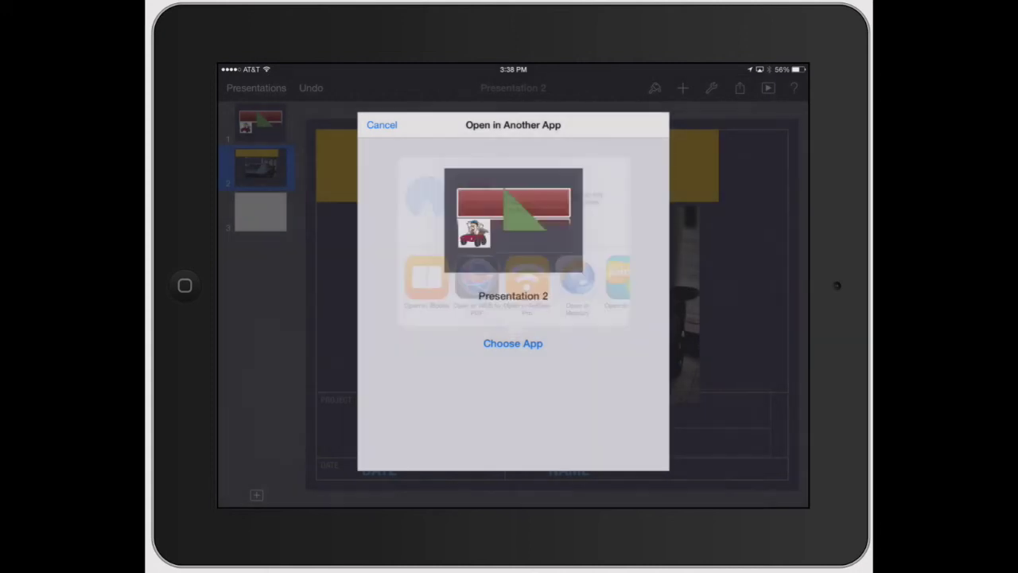